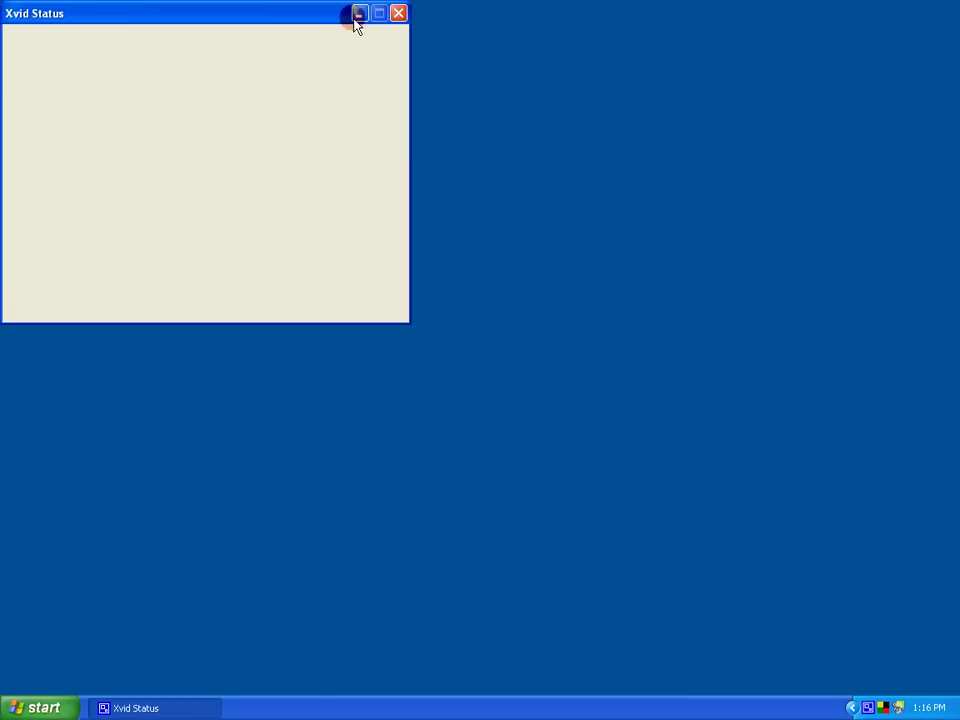
Step: Launch Blender 2.45 from the Windows XP Start menu
click(40, 707)
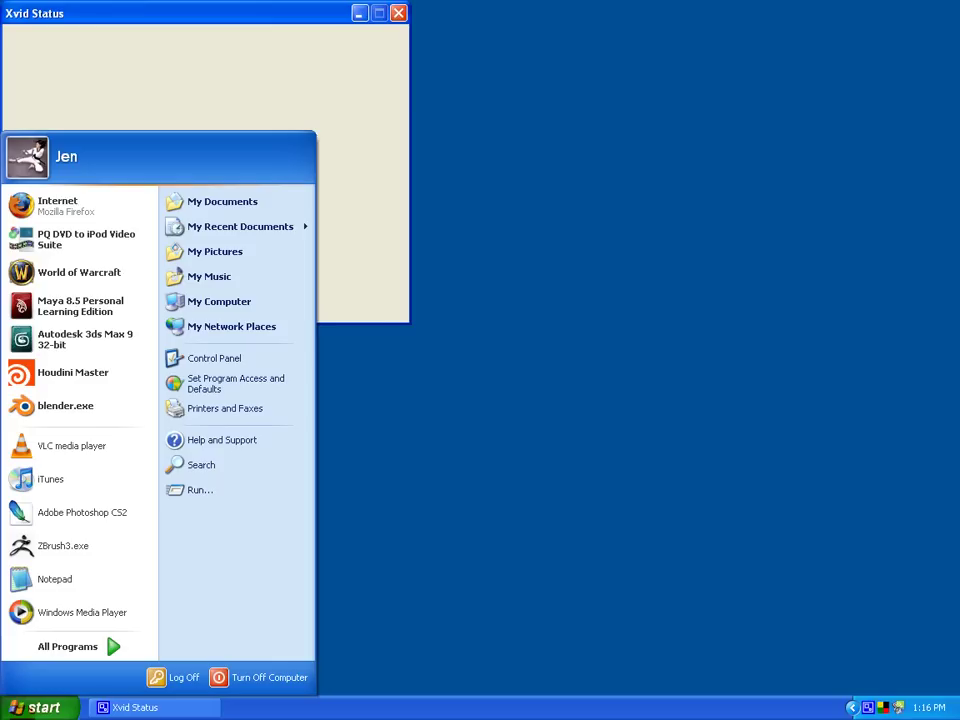
click(66, 406)
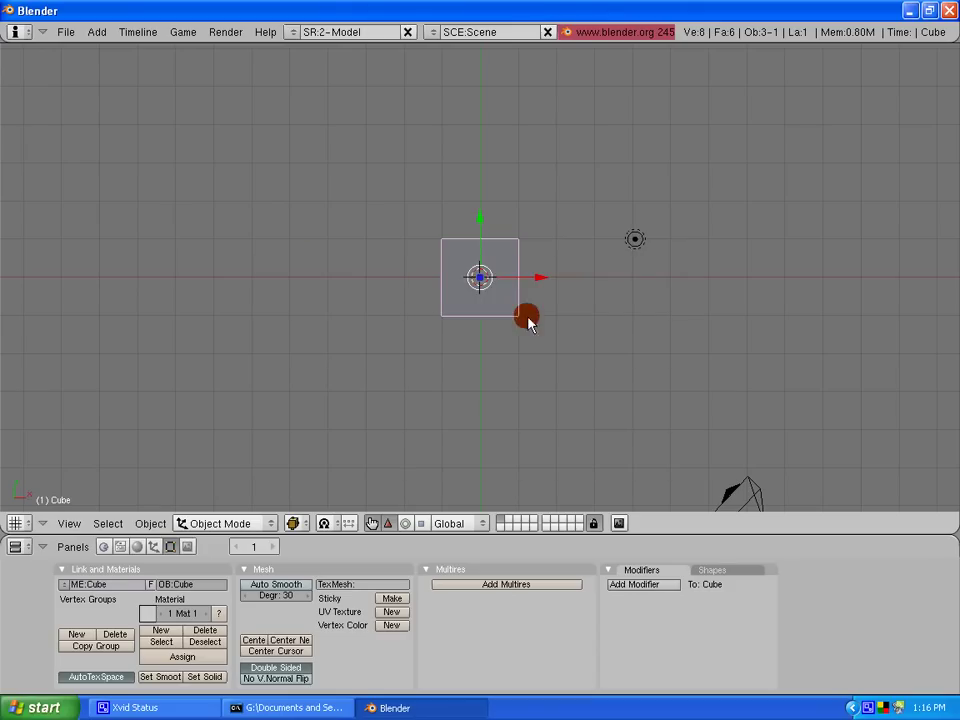
click(666, 33)
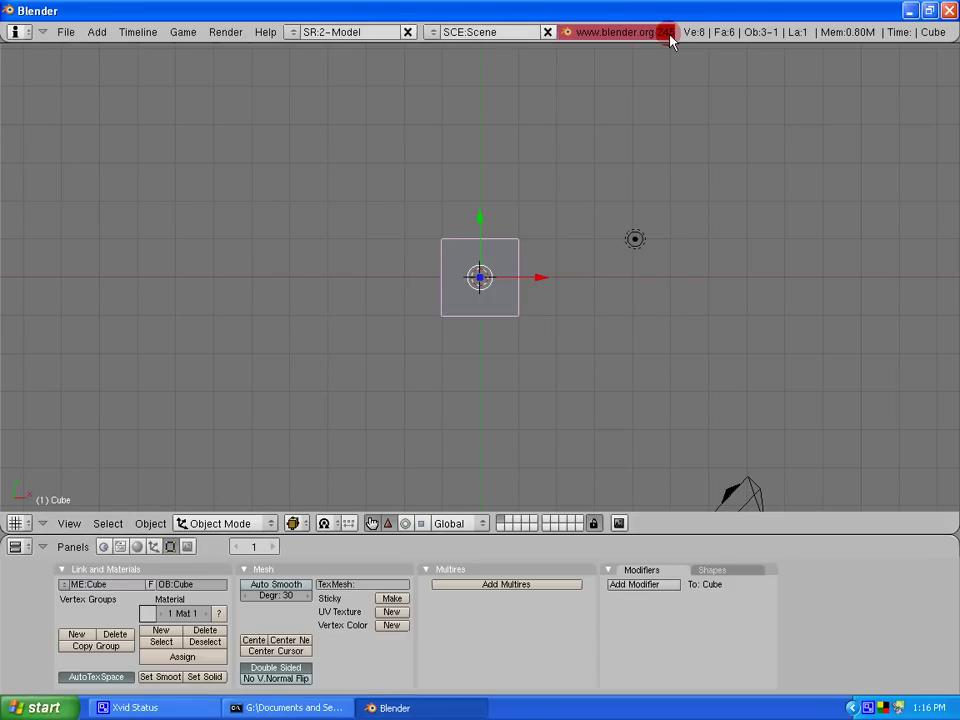
click(588, 35)
click(589, 36)
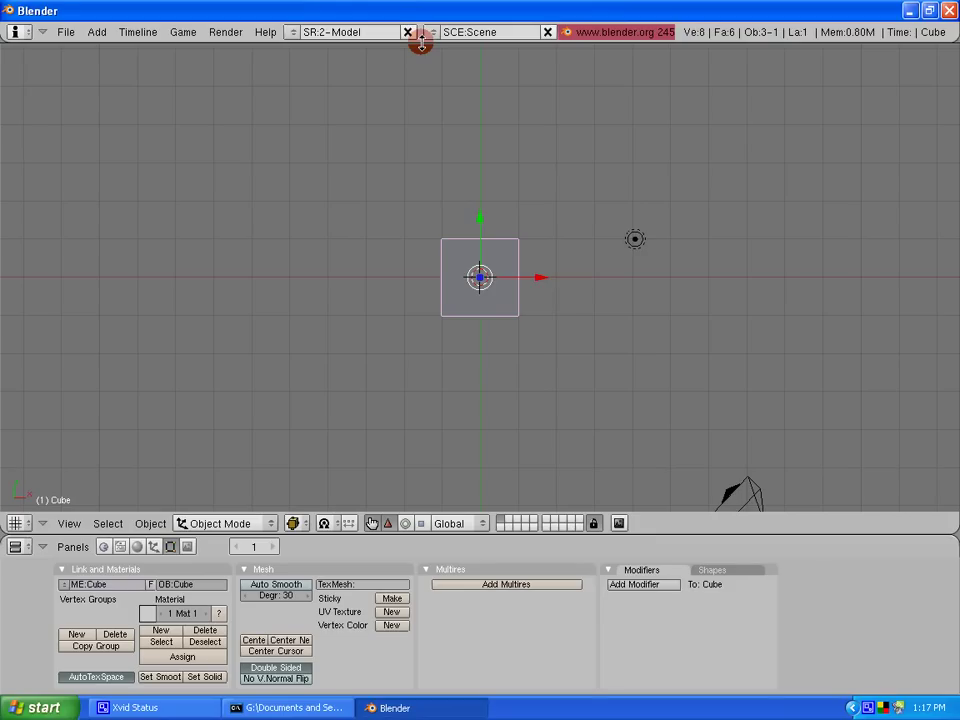
Step: Enable View Name in the View & Controls preferences, then collapse the preferences panel
drag(420, 43, 390, 258)
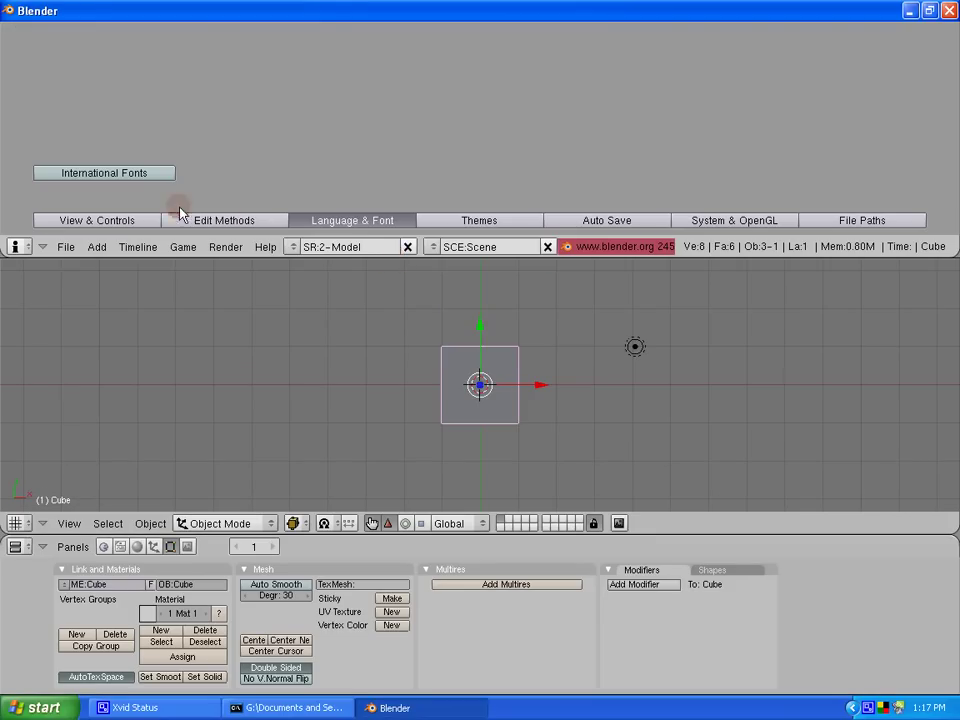
click(97, 220)
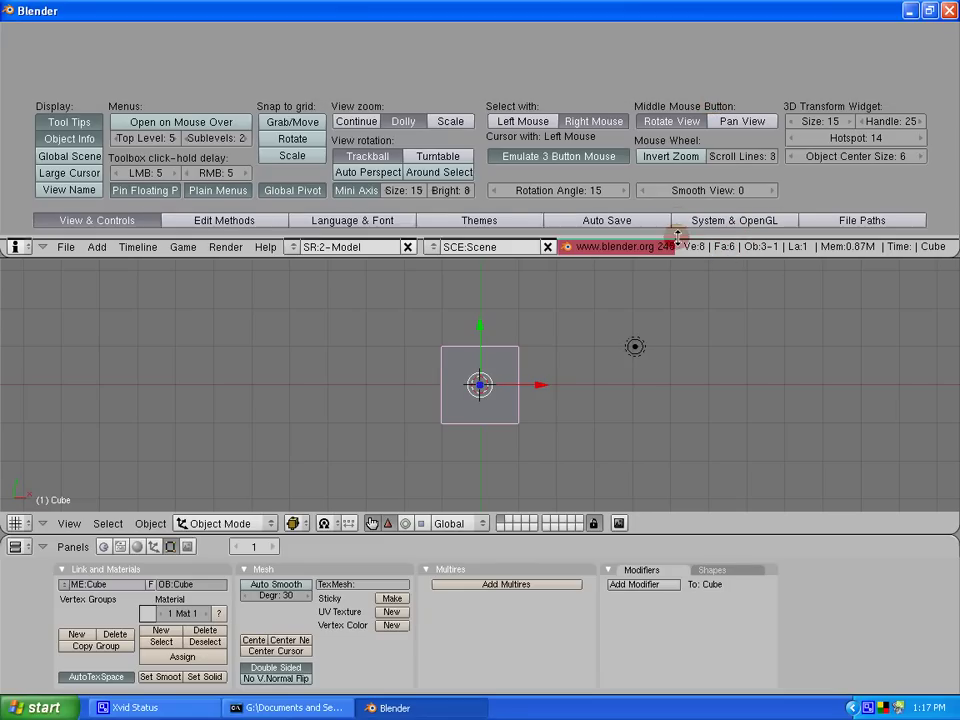
drag(680, 247, 679, 244)
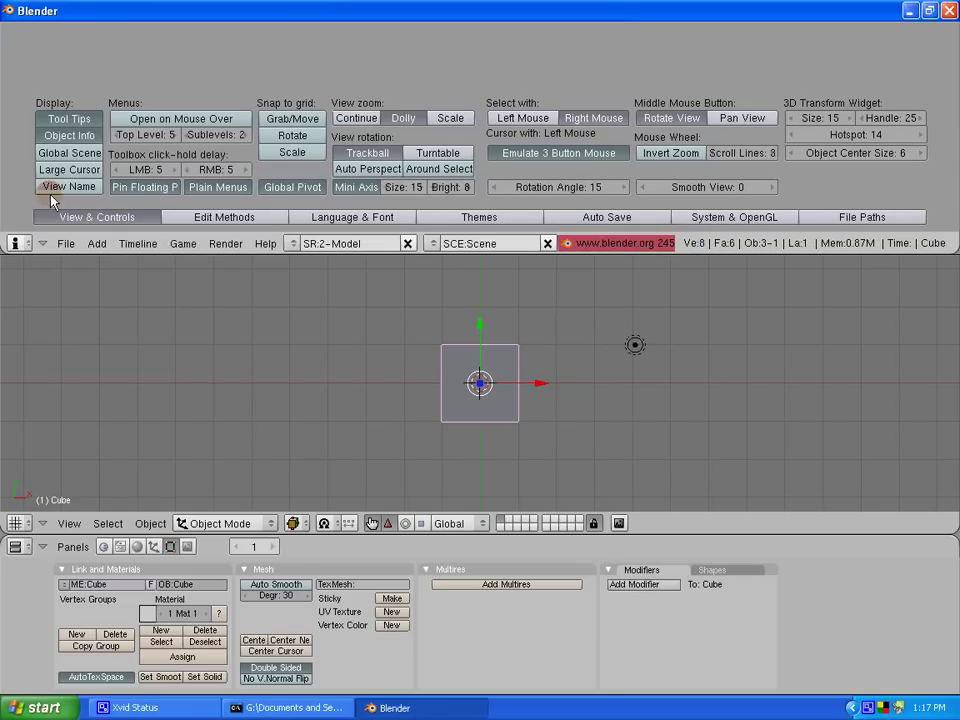
click(63, 203)
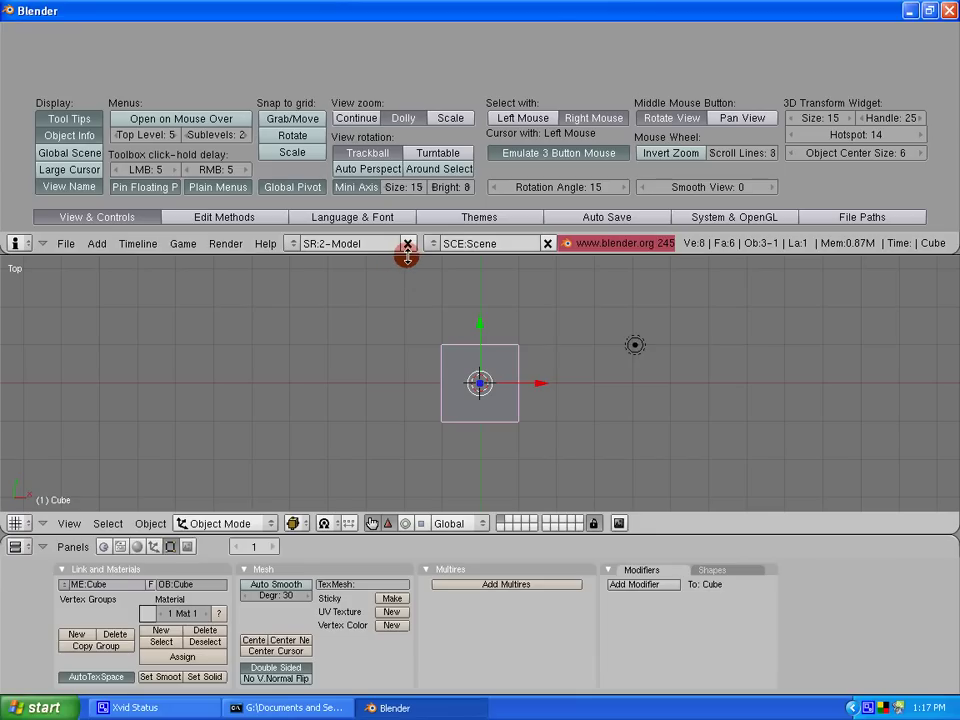
drag(407, 257, 383, 8)
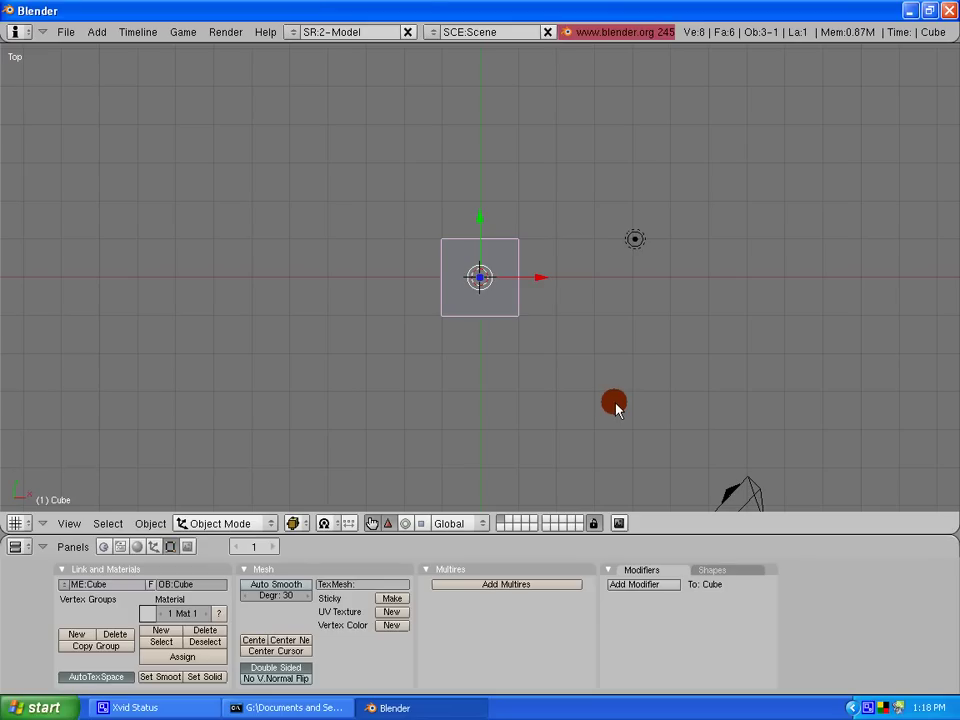
Step: Pan the top view up and left so the camera is fully visible
shift+middle_drag(615, 403, 533, 313)
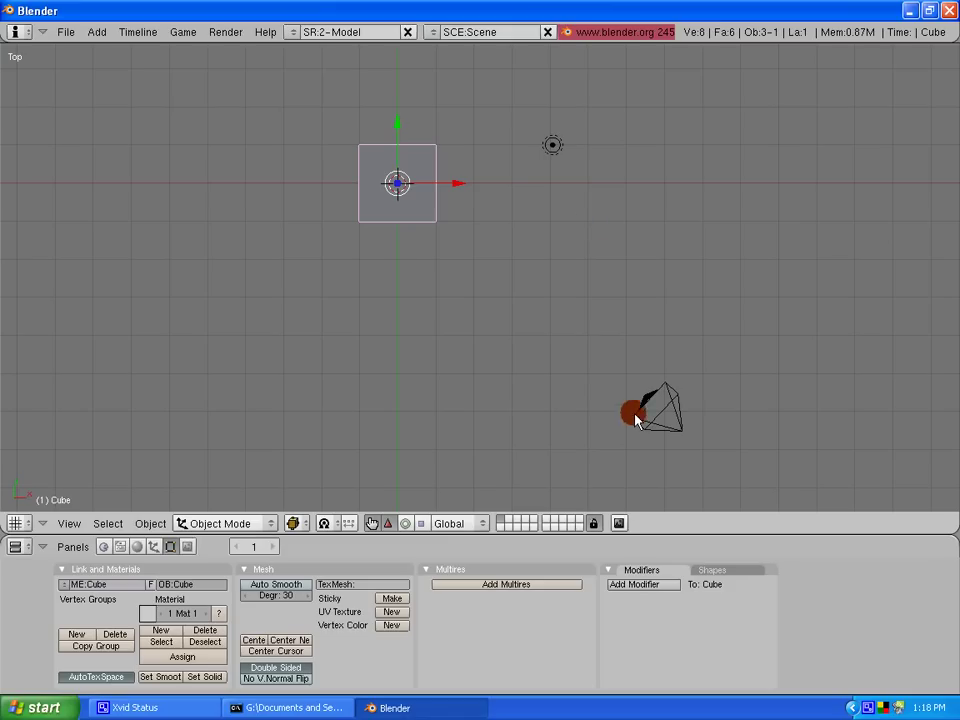
right_click(553, 147)
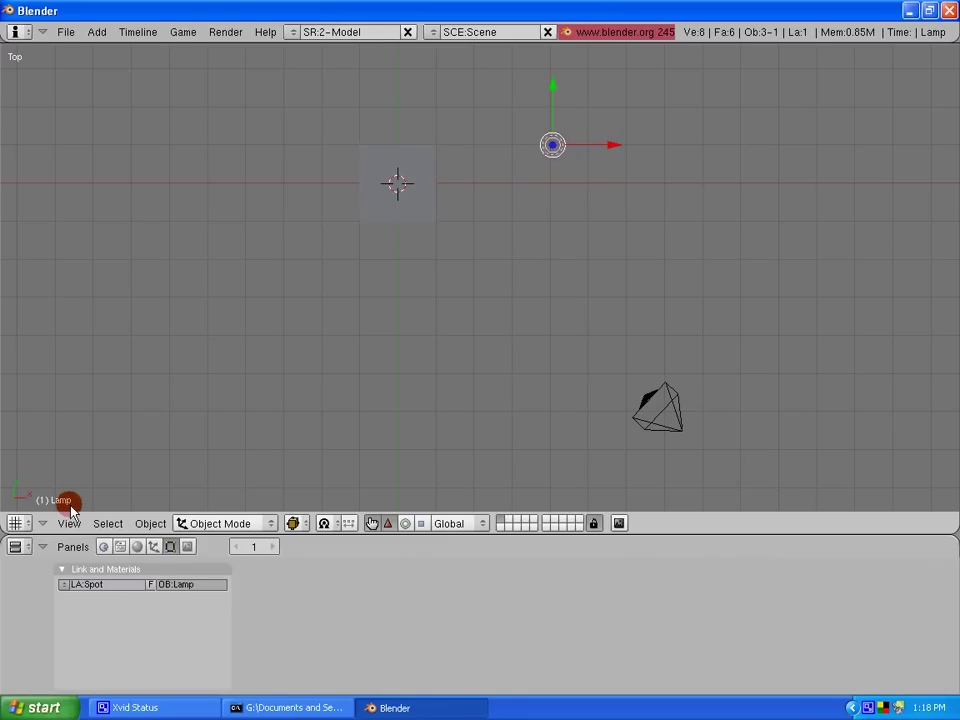
right_click(652, 421)
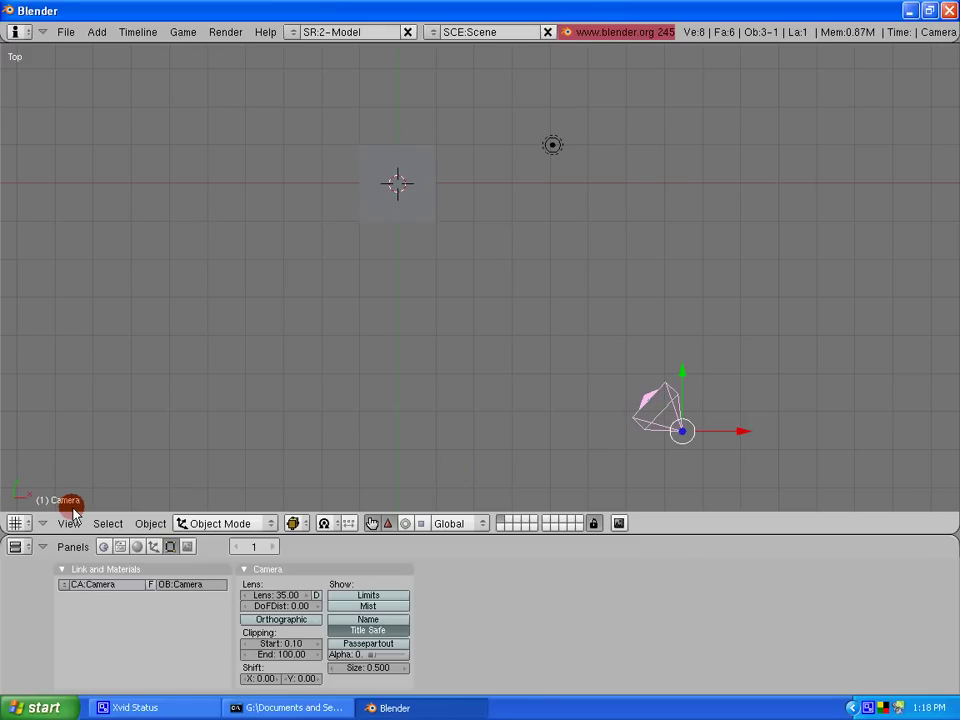
right_click(412, 200)
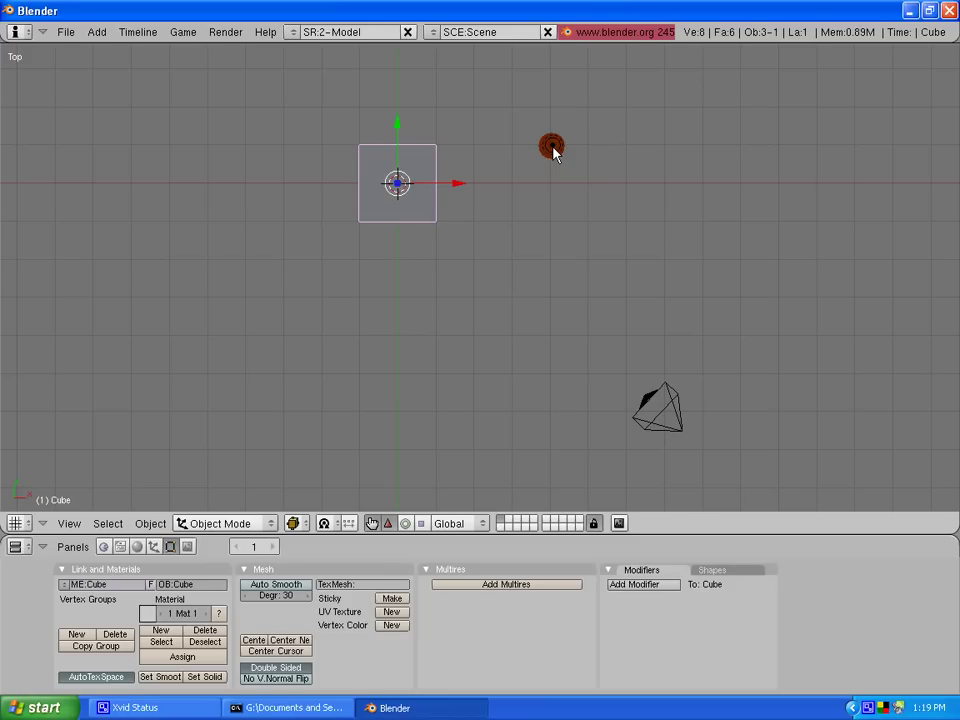
Step: Select the cube and move the 3D cursor into empty space below the lamp
right_click(368, 205)
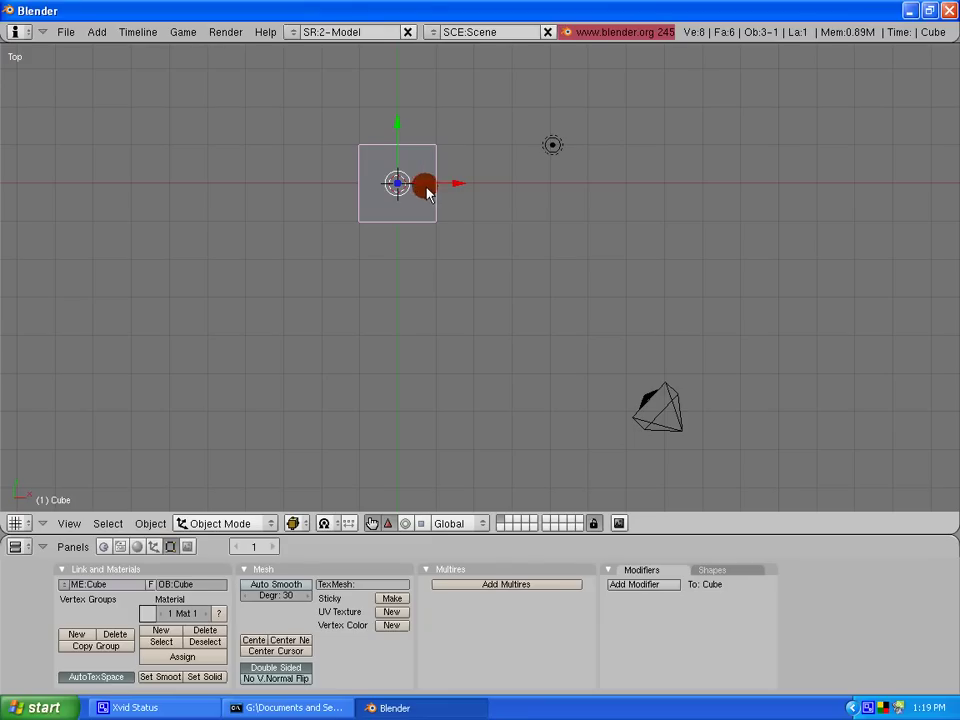
click(552, 147)
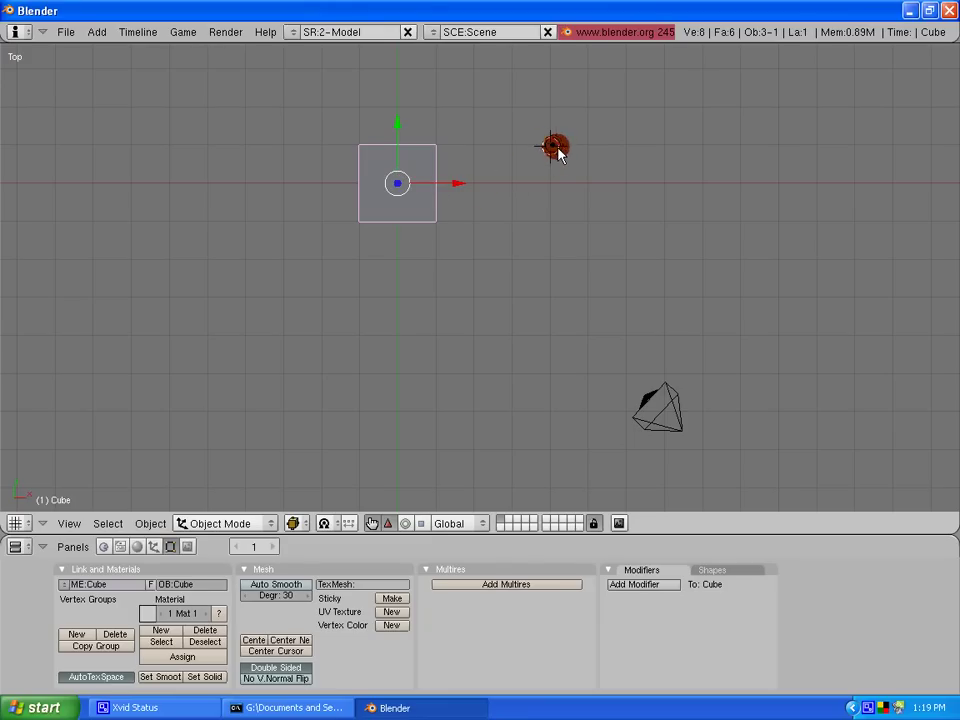
click(595, 257)
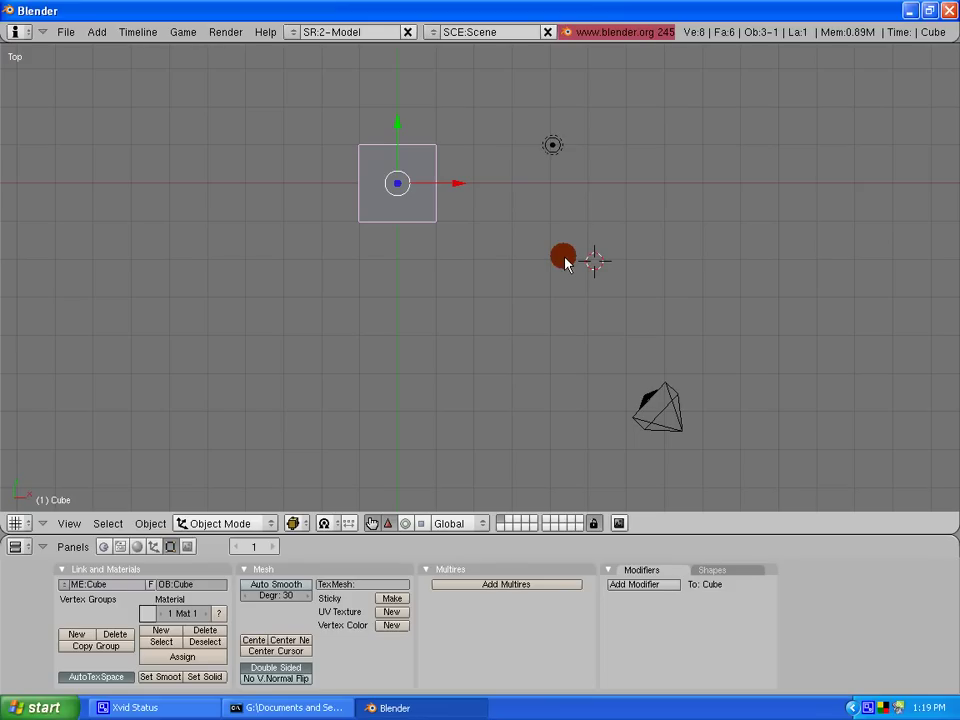
Step: Return the 3D cursor to the origin and frame all objects with Shift+C
key(shift+c)
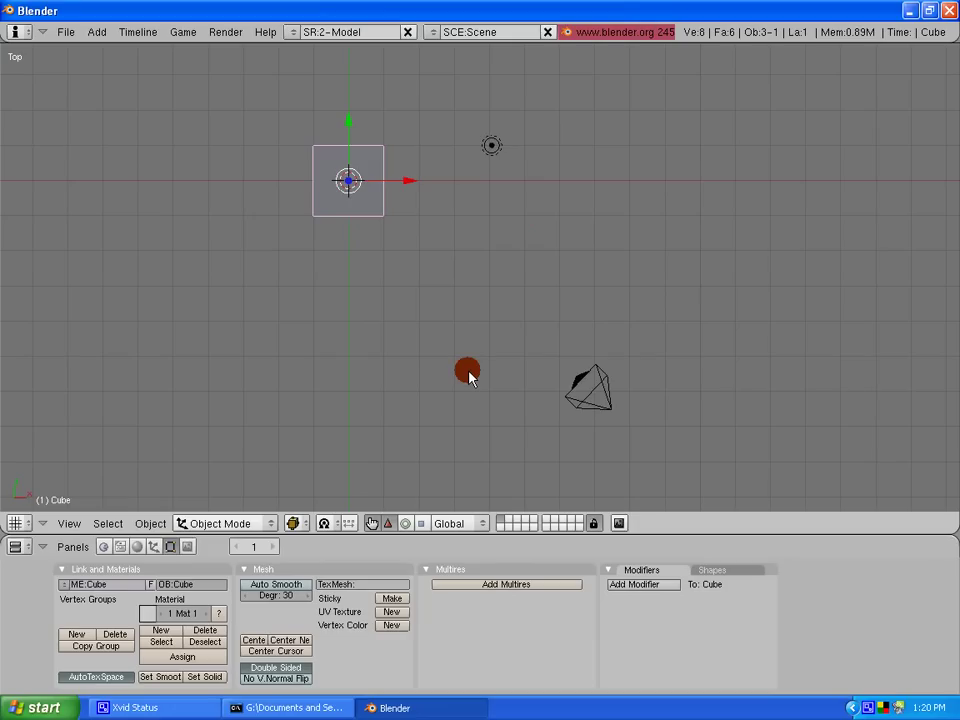
Step: Deselect everything, then select the cube, lamp and camera together
key(a)
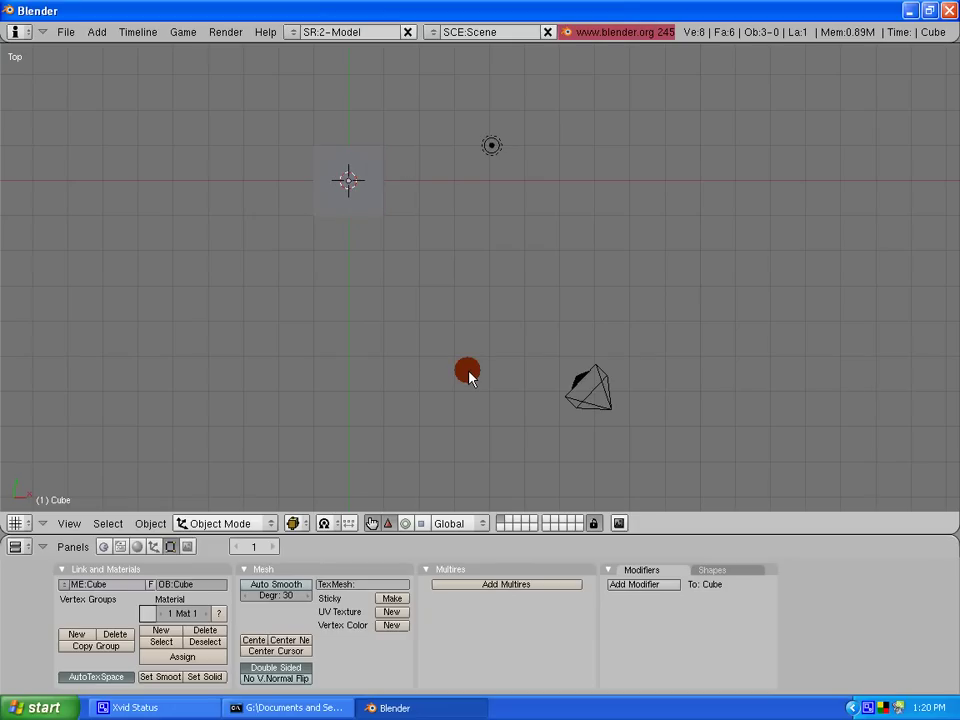
key(a)
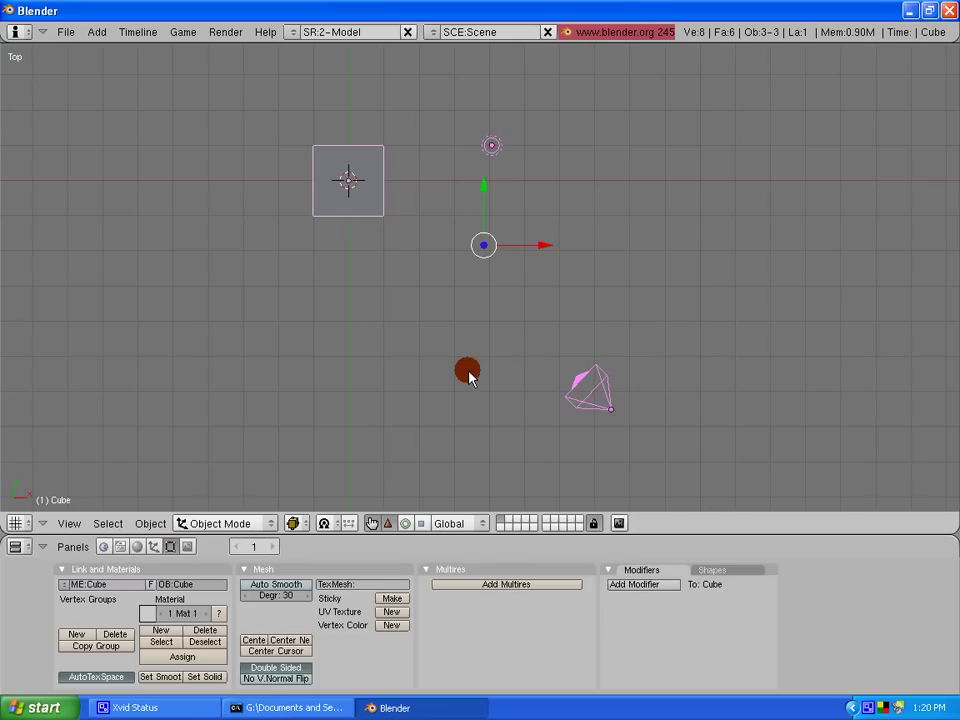
Step: Erase the selected cube, lamp and camera, confirming 'Erase selected Object(s)'
key(x)
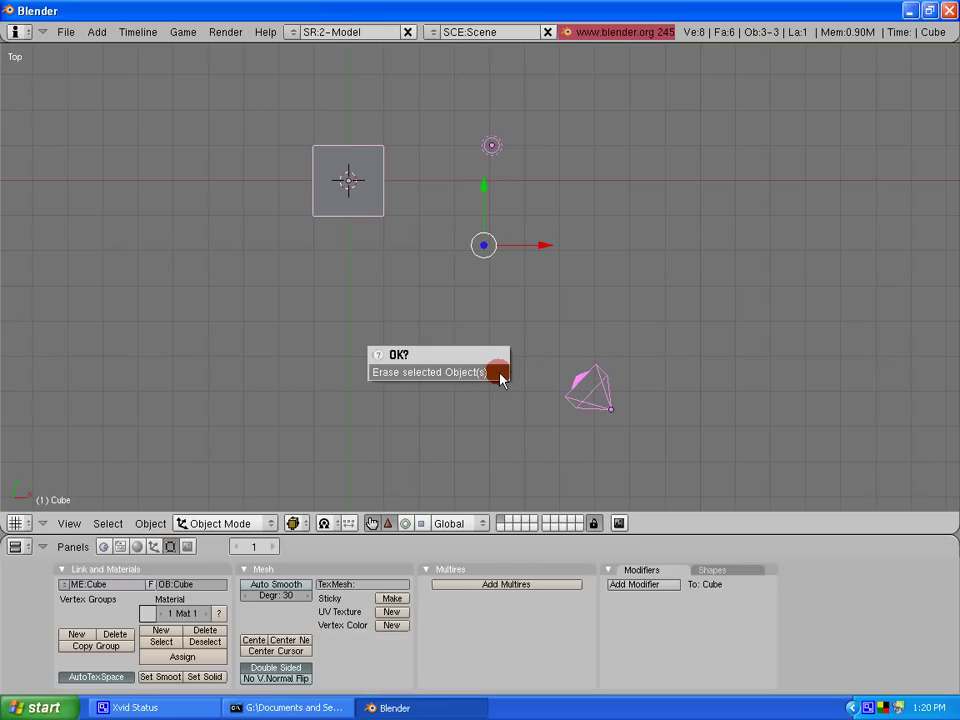
click(480, 372)
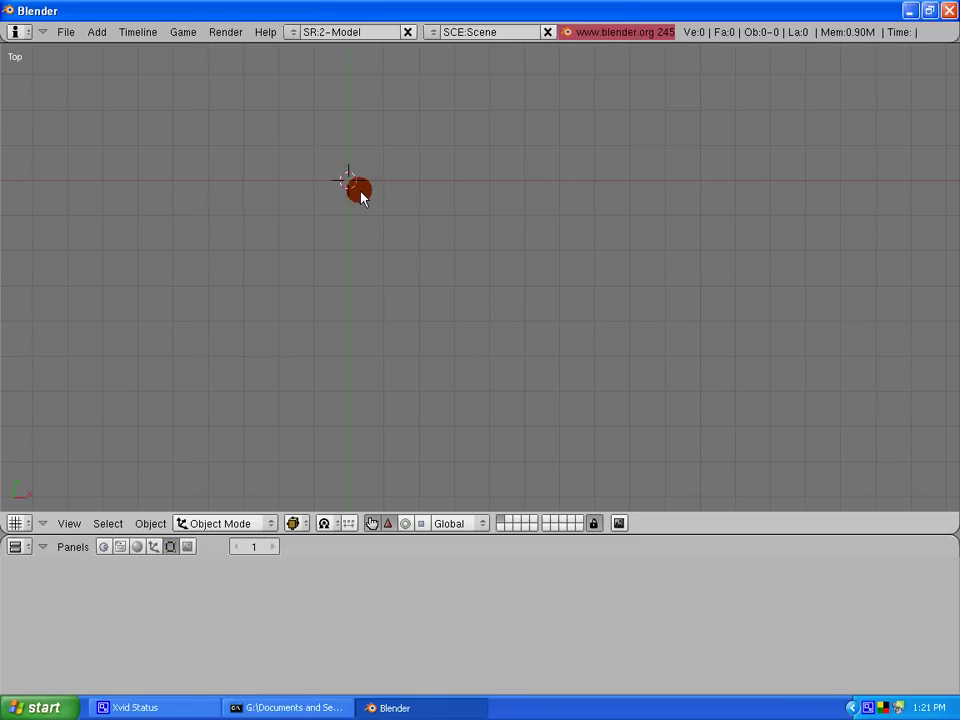
Step: Place the 3D cursor right of the scene centre and bring up the Add > Mesh menu
click(558, 286)
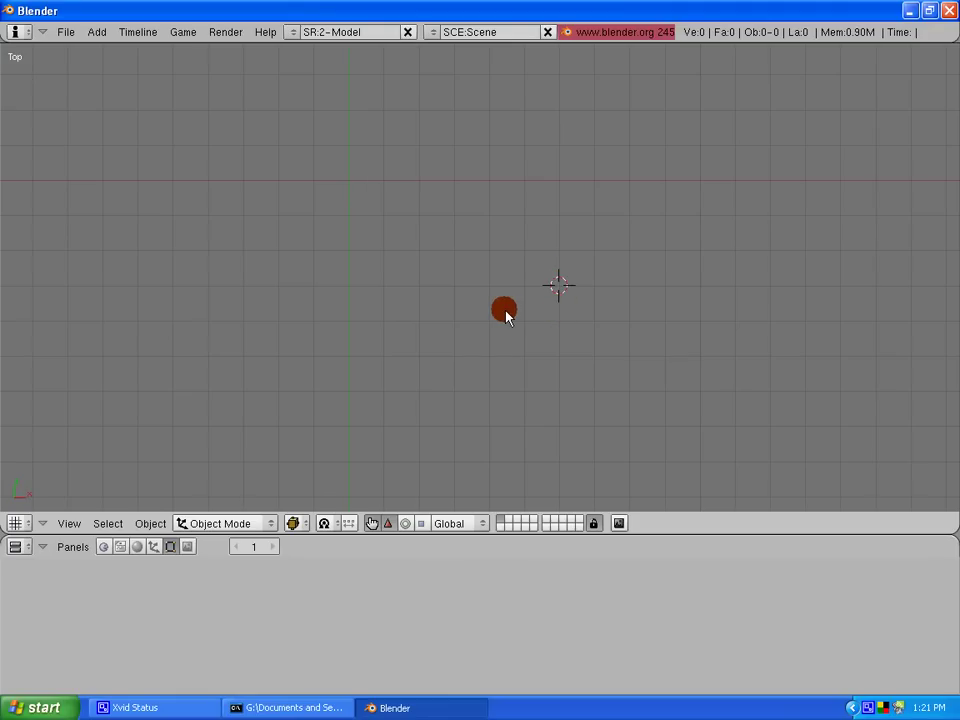
key(space)
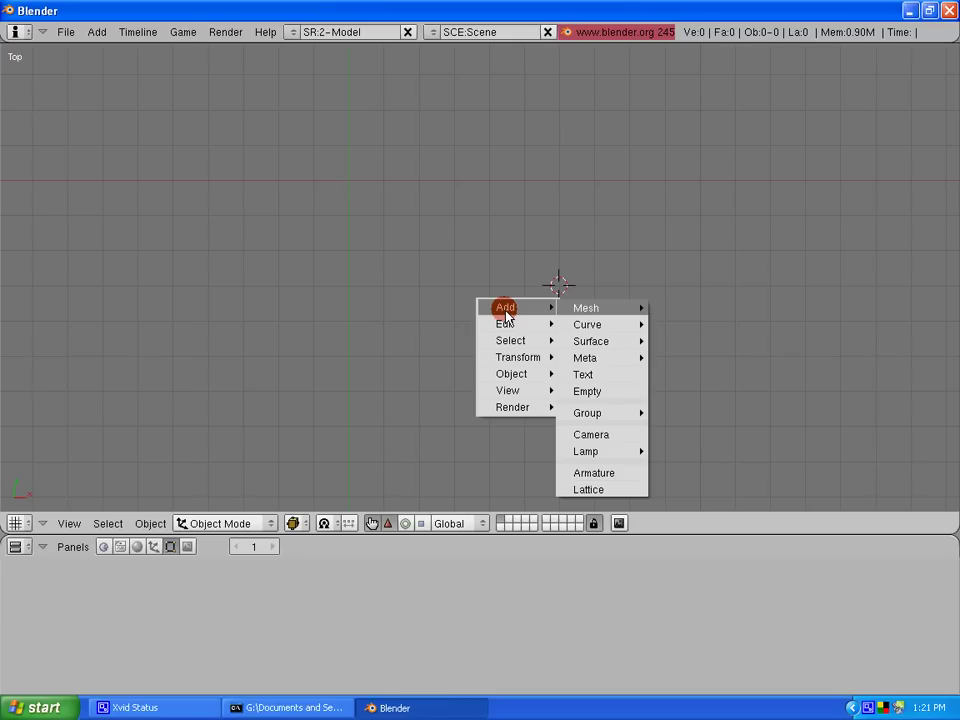
mouse_move(586, 312)
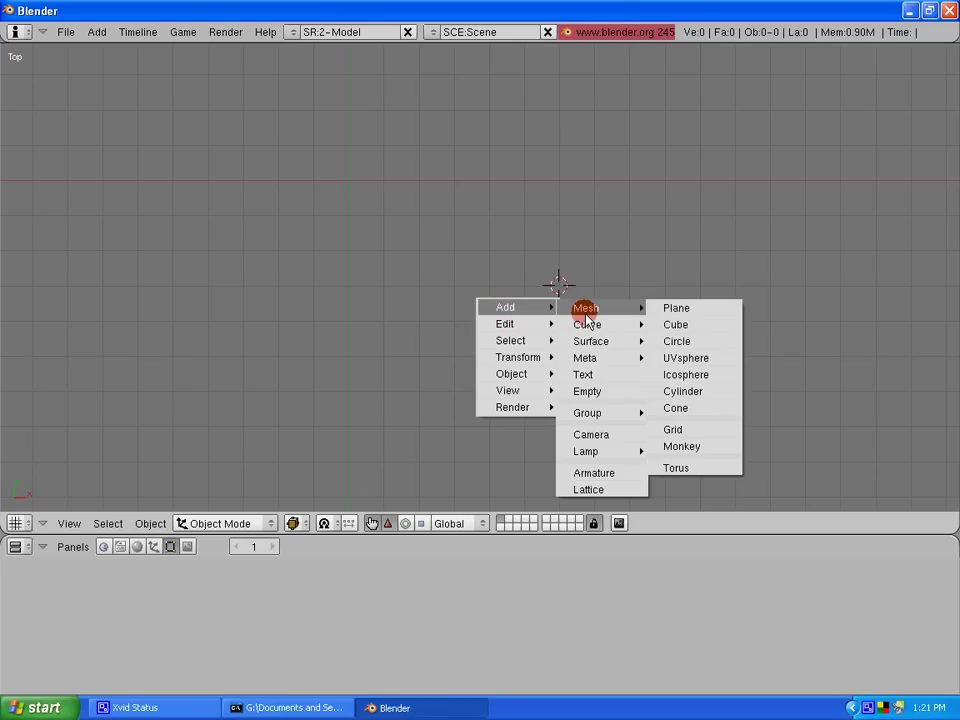
Step: Add the Suzanne monkey mesh, then reposition the 3D cursor to the mesh's lower right
click(705, 449)
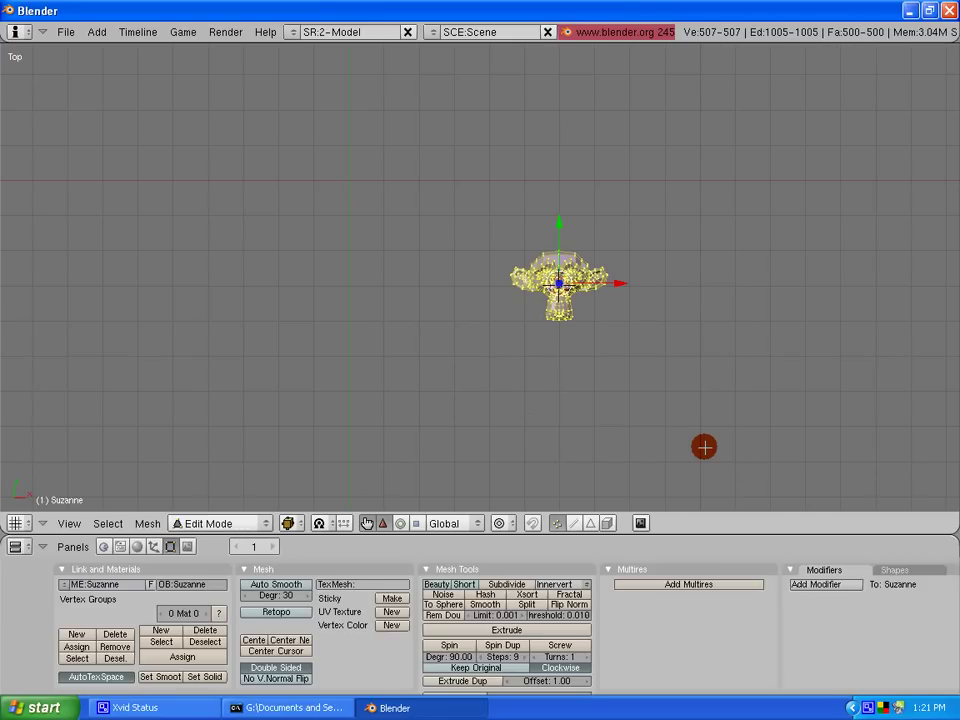
click(642, 369)
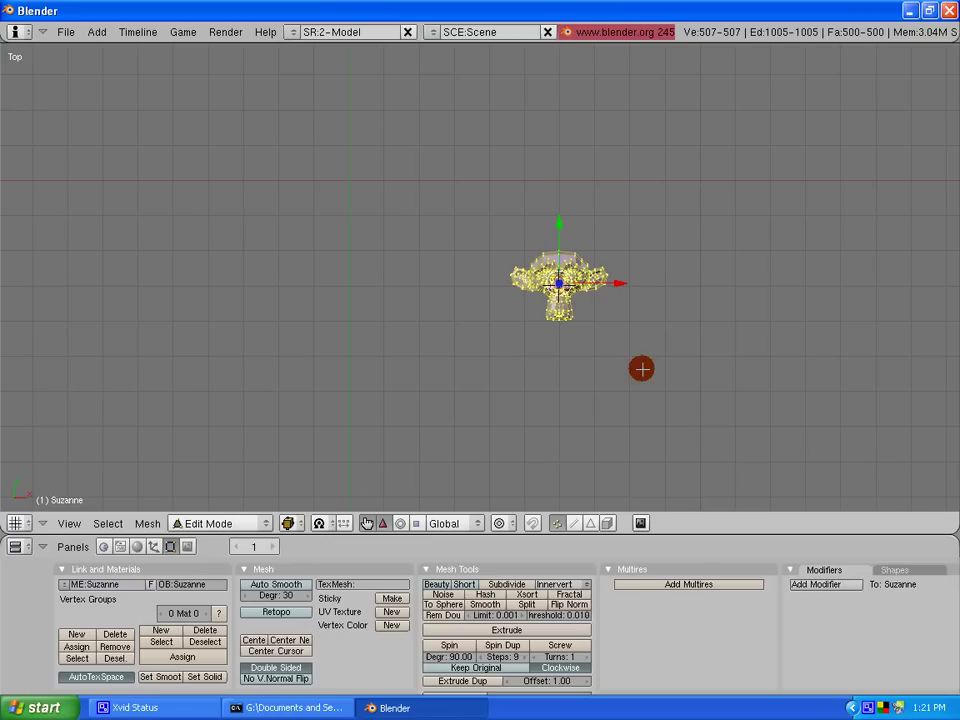
click(546, 289)
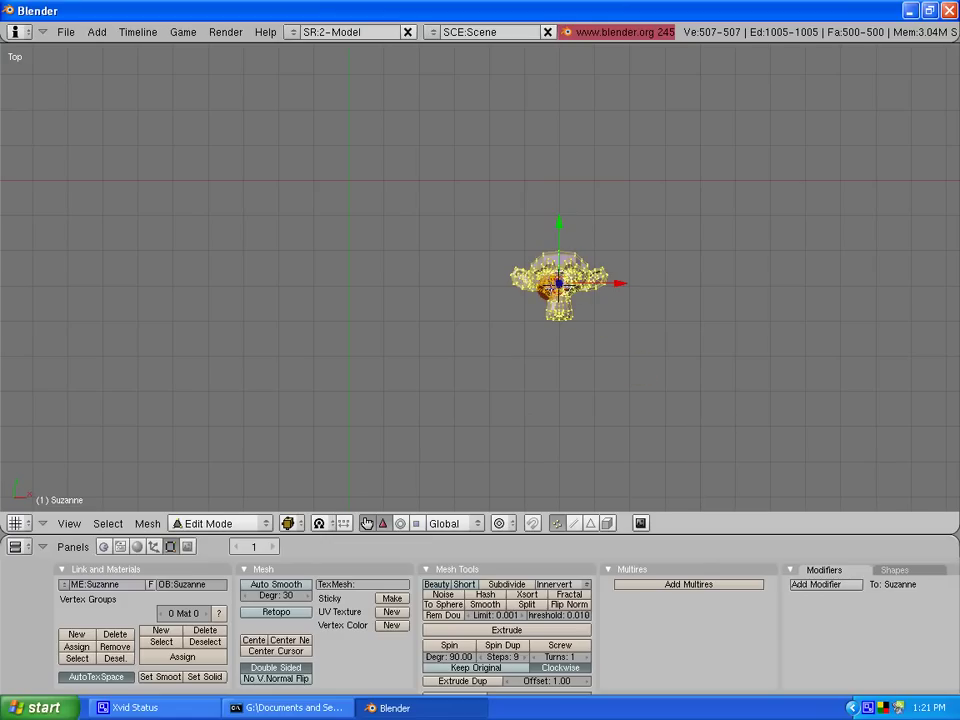
click(578, 238)
click(578, 318)
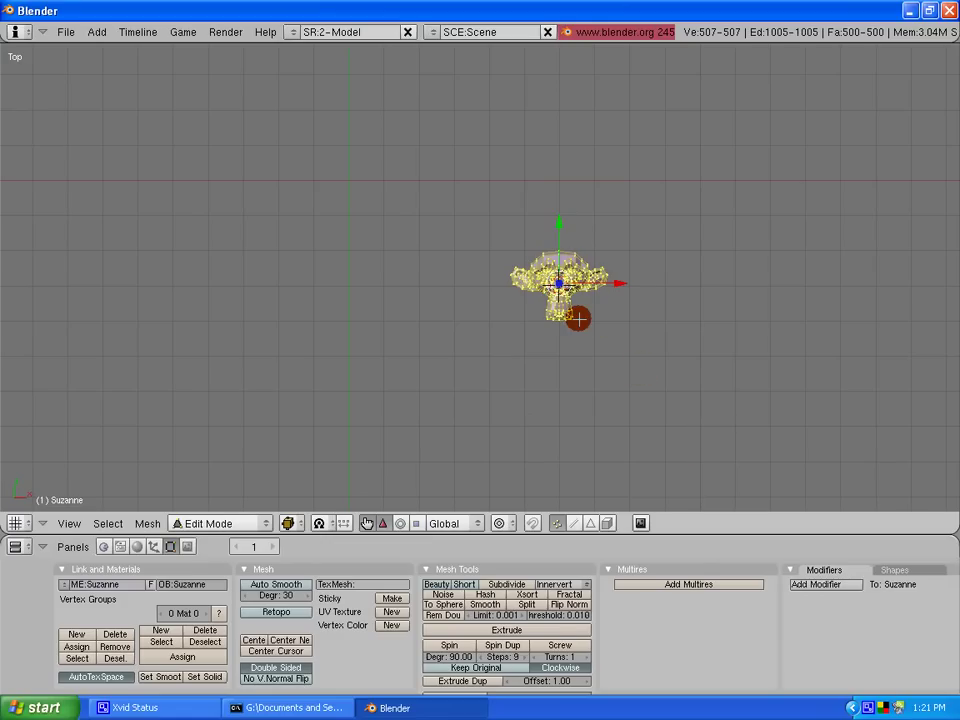
click(559, 283)
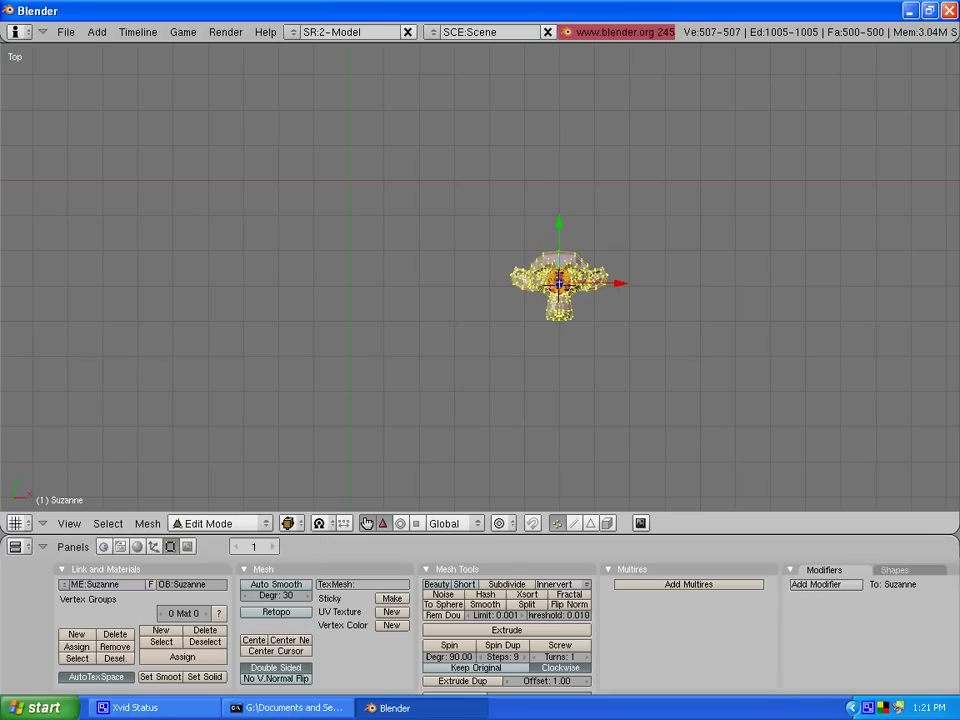
click(628, 314)
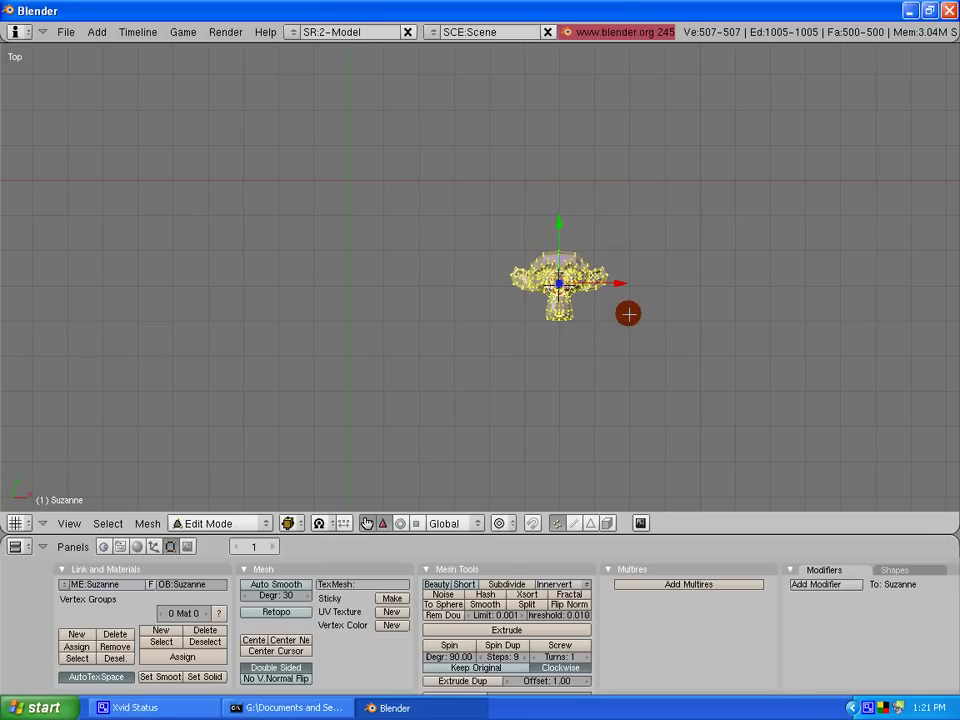
Step: Zoom in and pan until the Suzanne mesh is centred and fills the top view
scroll(480, 277, up, 4)
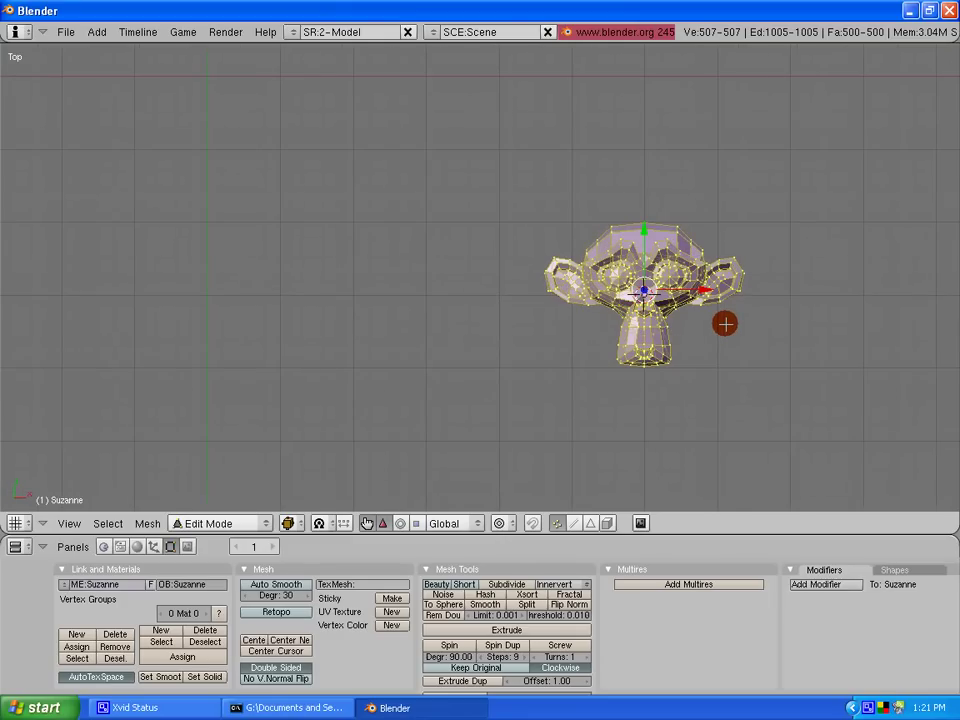
shift+middle_drag(645, 290, 478, 287)
scroll(478, 287, up, 5)
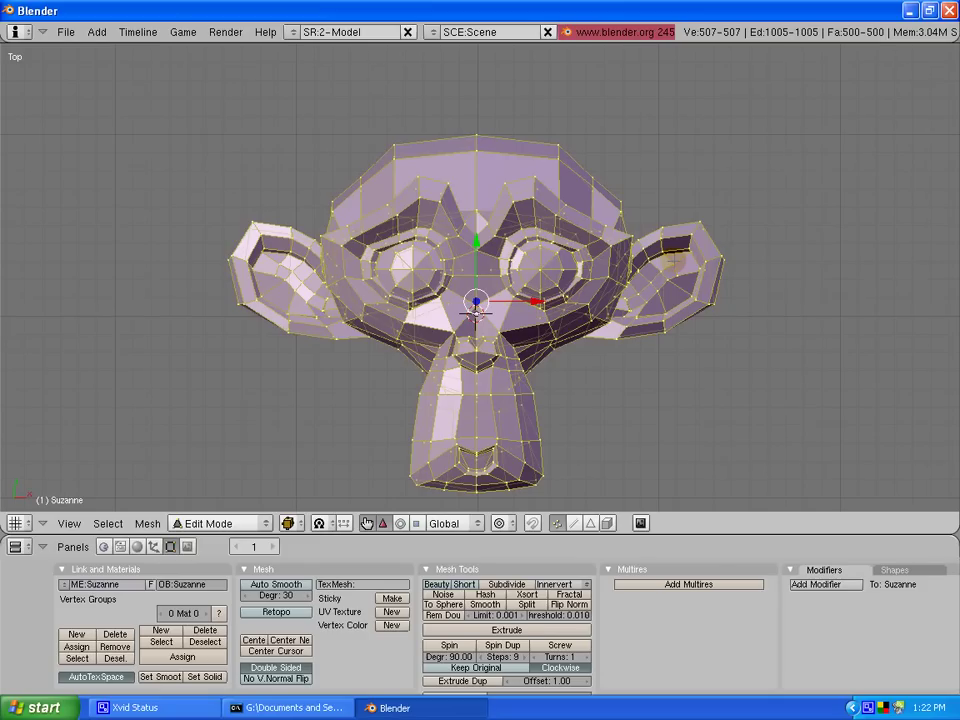
Step: Return Suzanne to Object Mode, enable the transform manipulator, and nudge the mesh slightly by its centre
key(Tab)
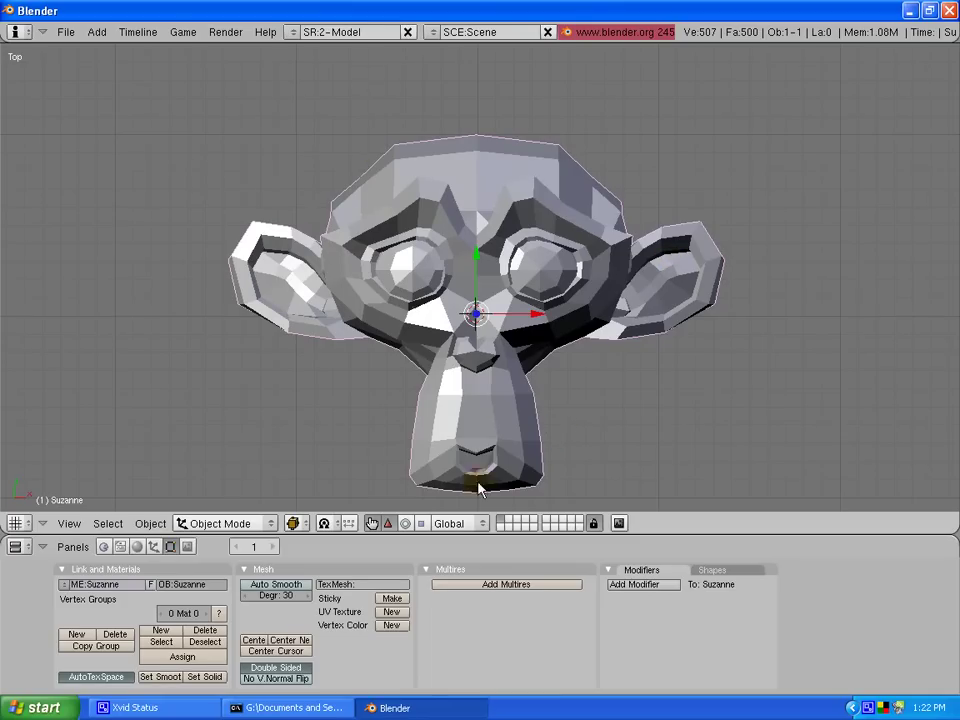
click(372, 521)
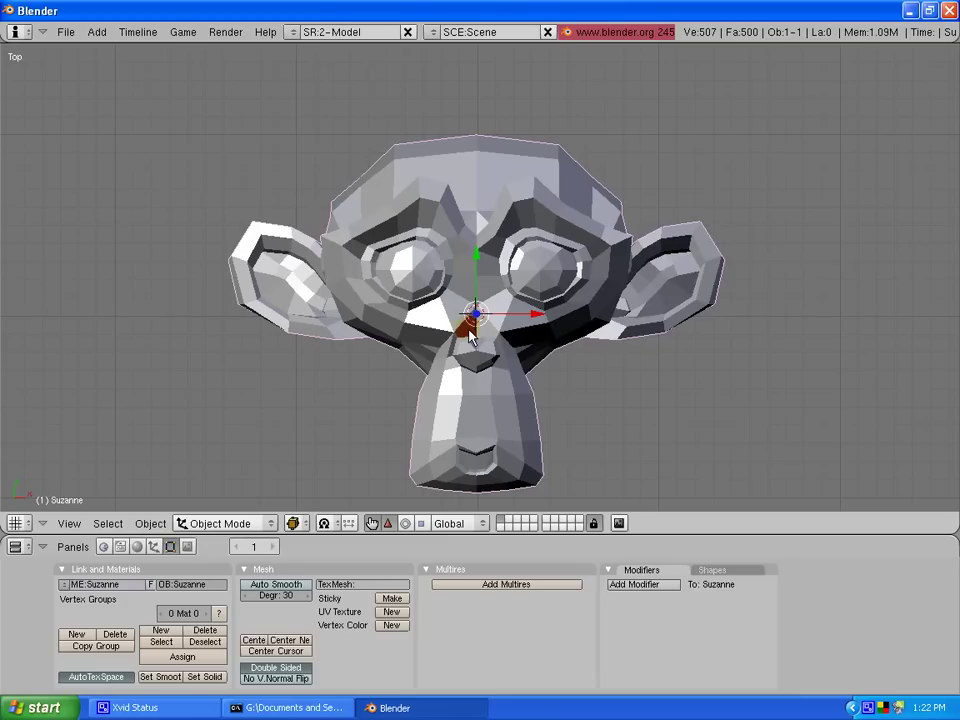
drag(476, 317, 537, 313)
right_click(459, 388)
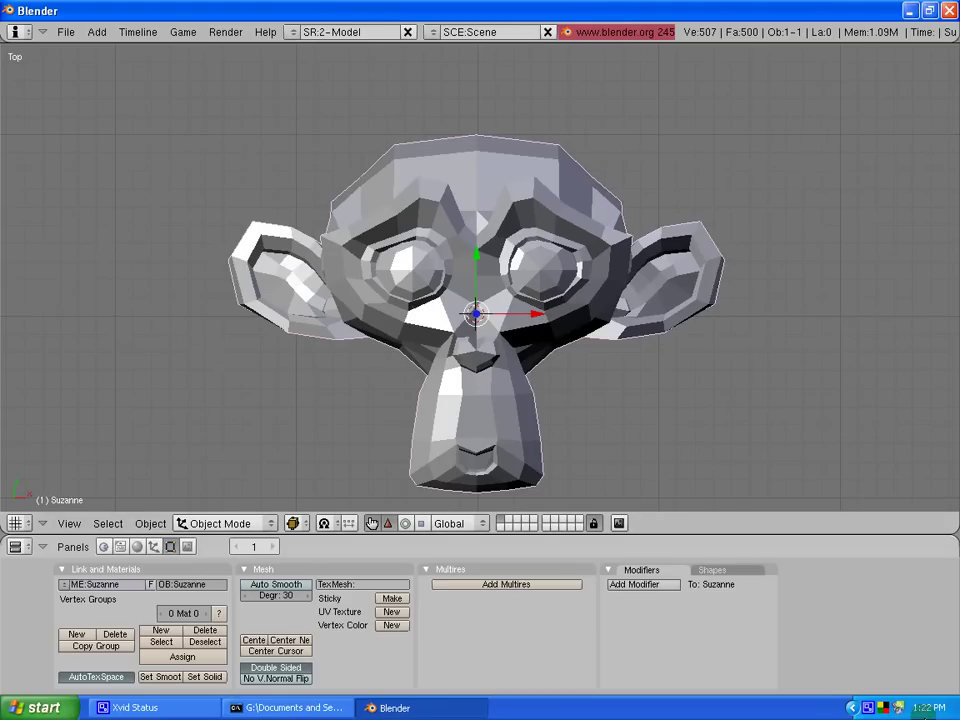
right_click(876, 707)
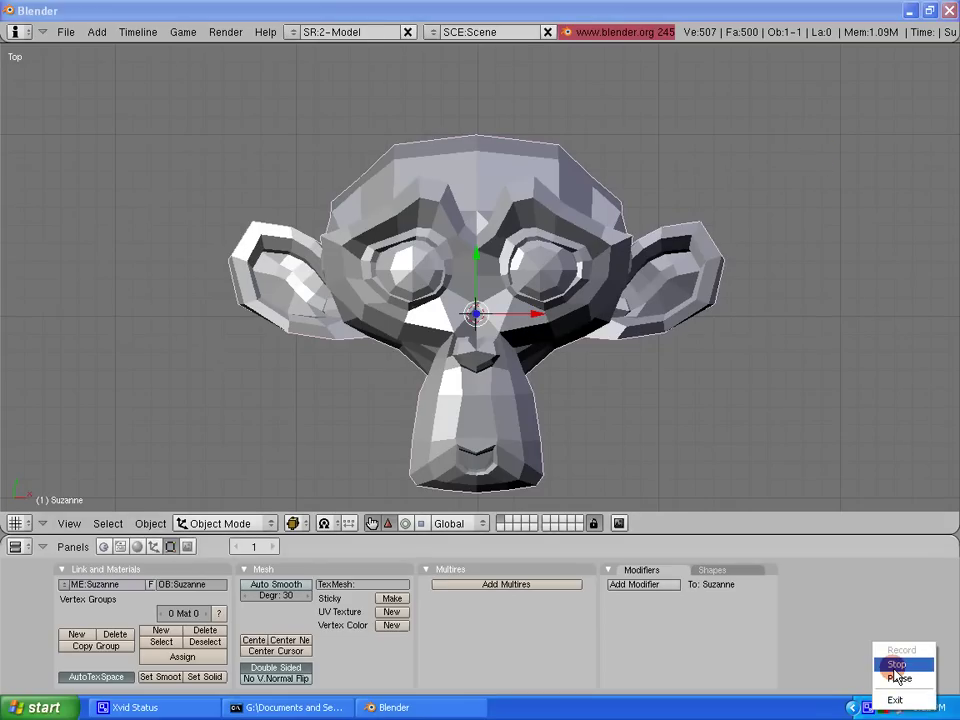